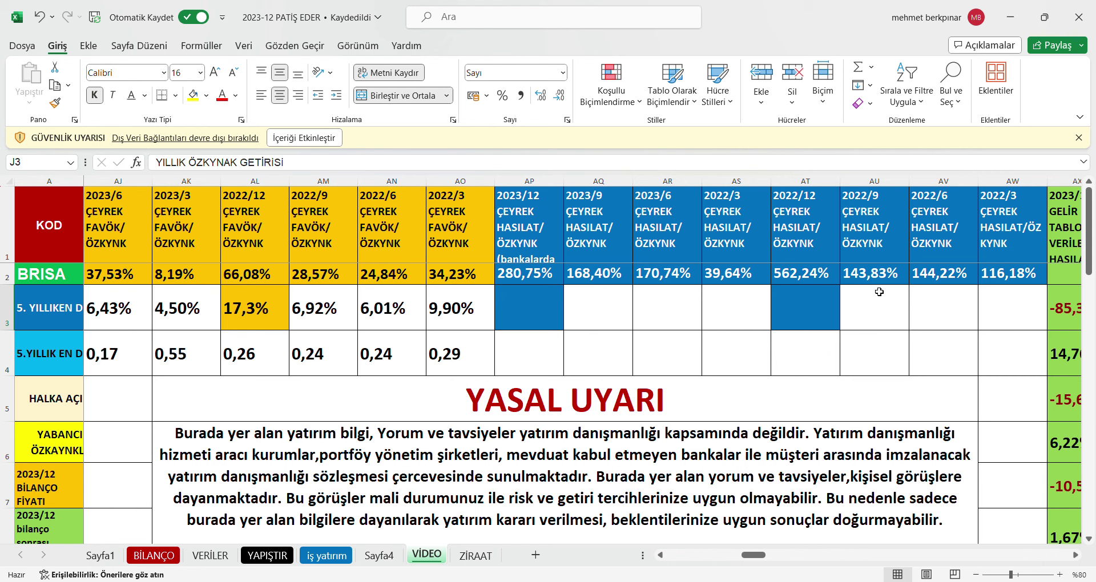
# Examine BRISA's quarterly FAVÖK/ÖZKYNK ratios and the FAVÖK/YABANCI KAYNAK figures beneath them
pyautogui.click(525, 302)
pyautogui.press('Left')
pyautogui.press('Left')
pyautogui.press('Left')
pyautogui.press('Left')
pyautogui.press('Left')
pyautogui.press('Left')
pyautogui.press('Left')
pyautogui.press('Left')
pyautogui.press('Left')
pyautogui.press('Left')
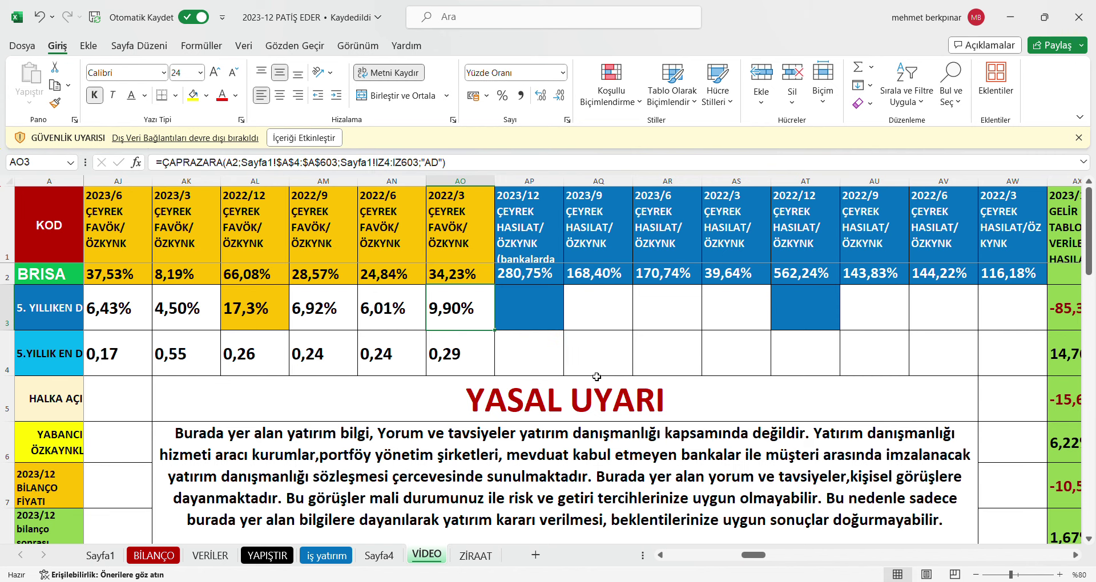
pyautogui.press('Left')
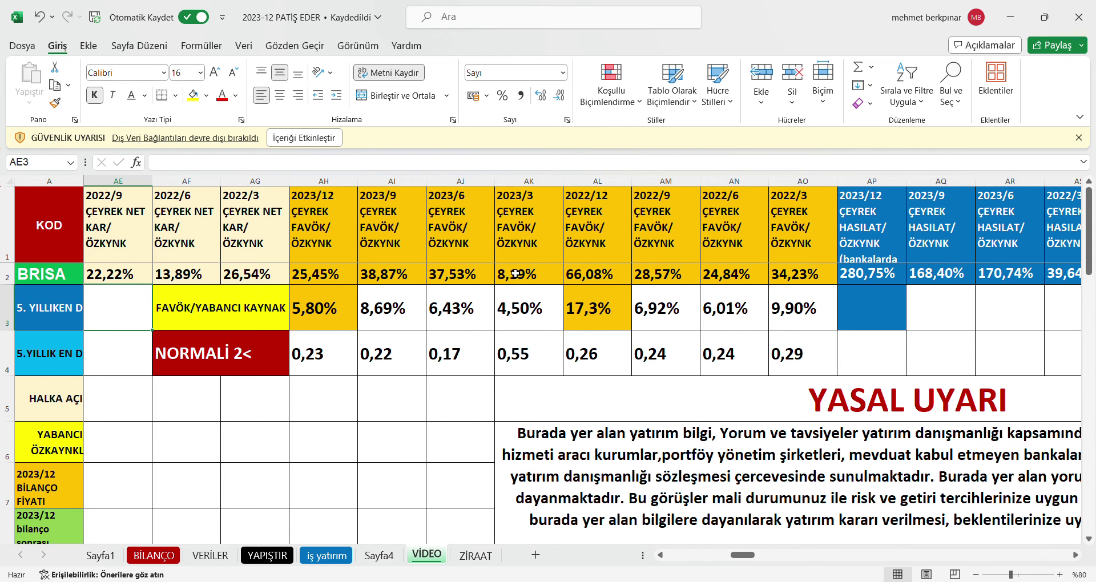
# Review BRISA's quarterly NET KAR/ÖZKYNK ratios and the FAVÖK, net profit and non-operating income and expense figures below them
pyautogui.press('Left')
pyautogui.press('Left')
pyautogui.press('Left')
pyautogui.press('Left')
pyautogui.press('Left')
pyautogui.press('Left')
pyautogui.press('Left')
pyautogui.press('Left')
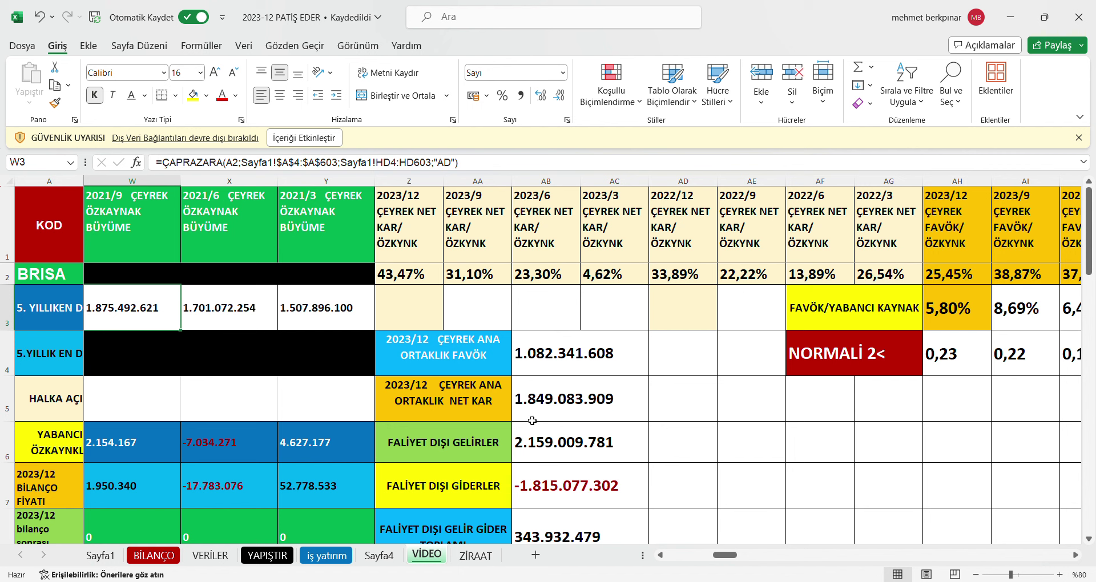
# Examine the quarterly ÖZKAYNAK BÜYÜME columns and the ANA ortaklığa ait ÖZKAYNAK breakdown, back to the YILLIK ÖZKYNAK GETİRİSİ block
pyautogui.click(420, 327)
pyautogui.press('Left')
pyautogui.press('Left')
pyautogui.press('Left')
pyautogui.press('Left')
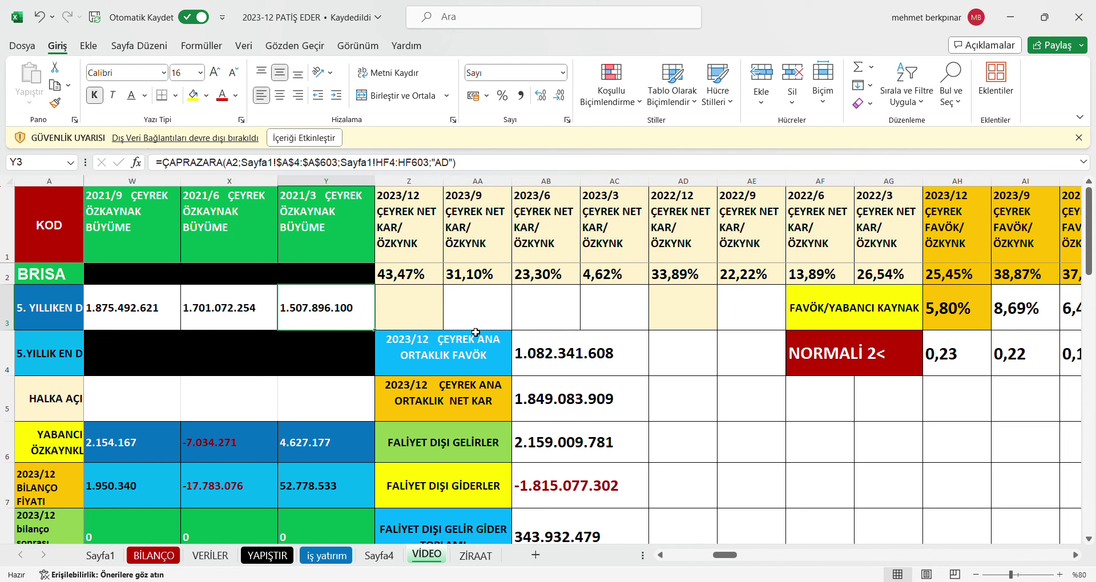
pyautogui.press('Left')
pyautogui.press('Left')
pyautogui.press('Left')
pyautogui.press('Left')
pyautogui.press('Left')
pyautogui.press('Left')
pyautogui.press('Left')
pyautogui.press('Left')
pyautogui.press('Left')
pyautogui.press('Left')
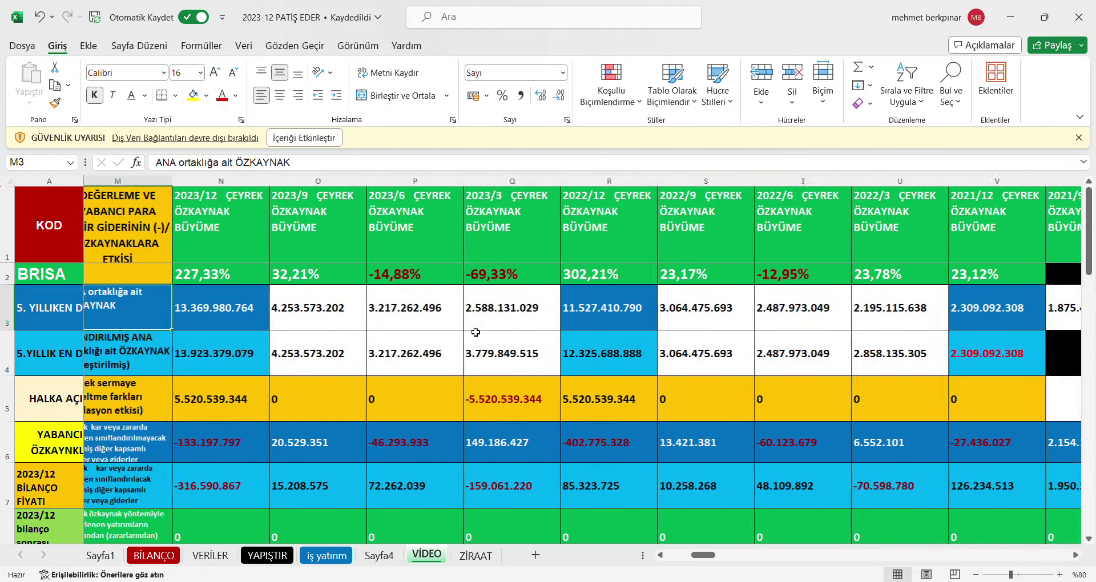
pyautogui.press('Left')
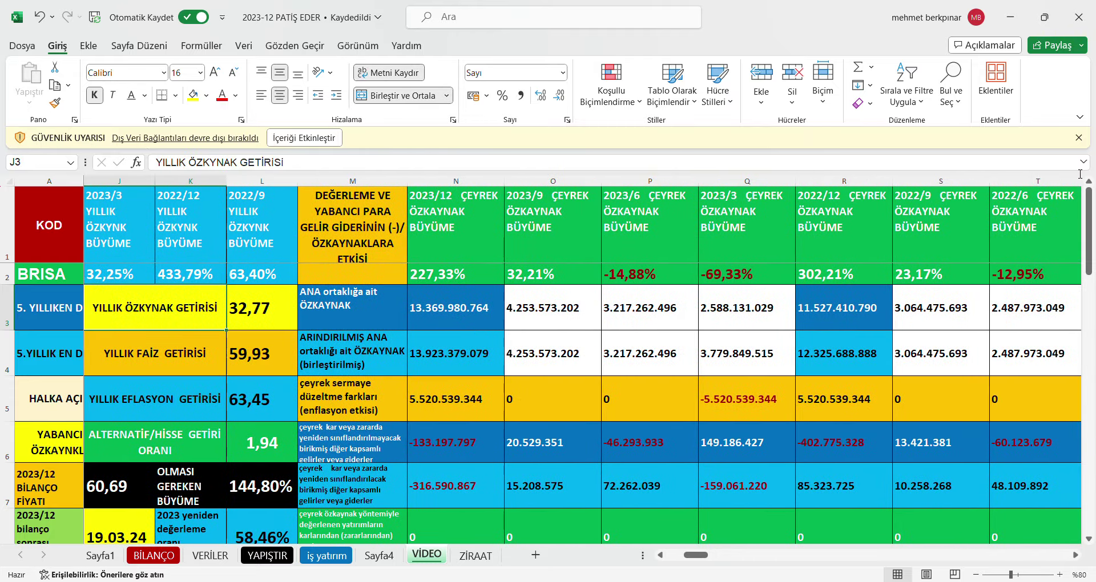
# Check the TOPLAM and YIL TOPLAMI rows of the revaluation effect on equity, and return to the start of the table
pyautogui.scroll(-2, 747, 378)
pyautogui.scroll(-2, 747, 379)
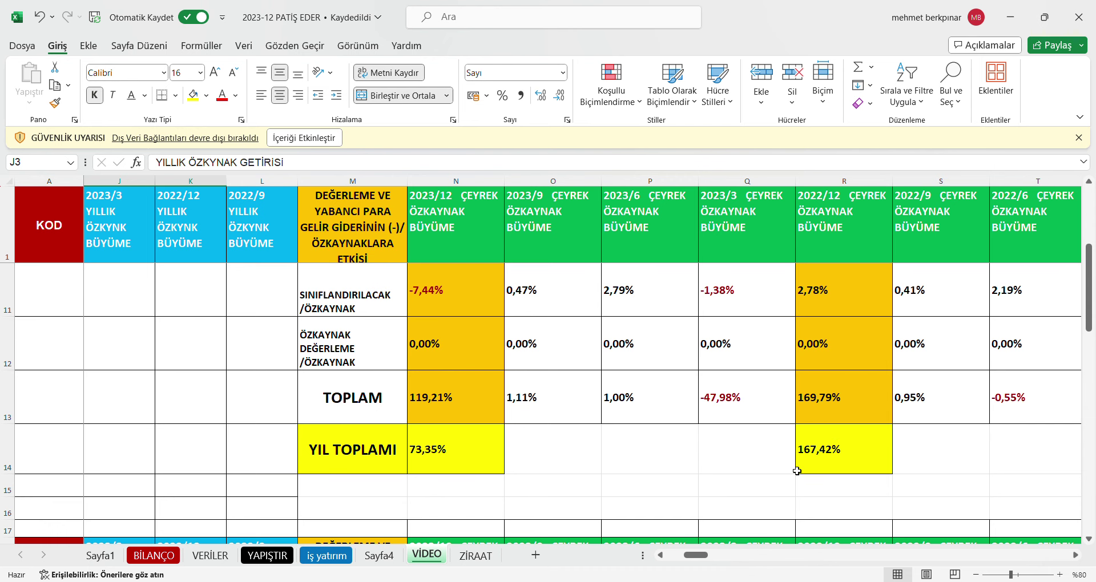
pyautogui.scroll(3, 657, 420)
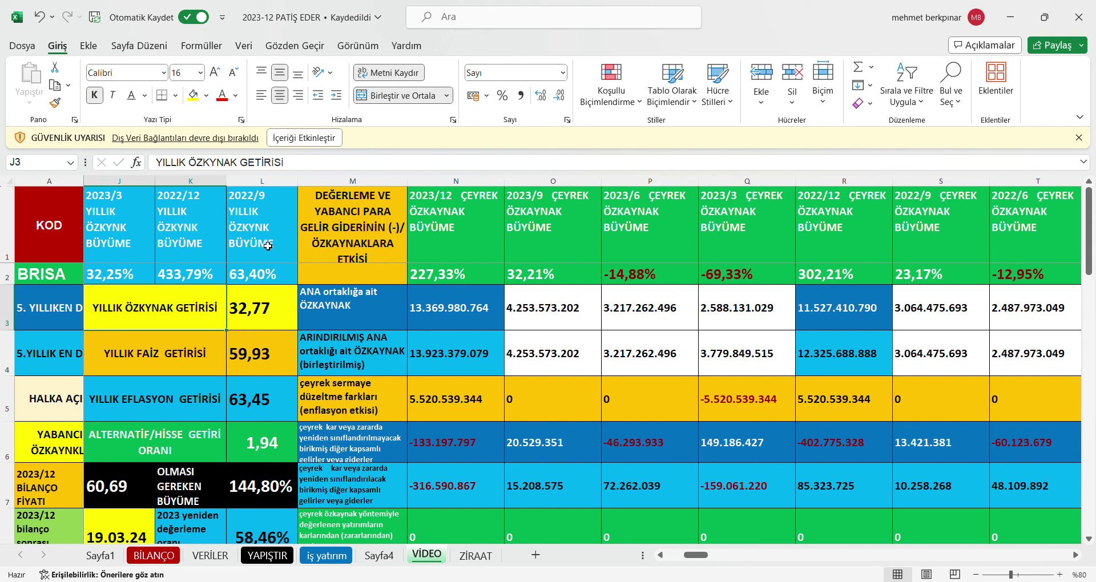
# Go back across row 2 to the BRISA code in A2 and dismiss the external data connections security warning
pyautogui.click(260, 274)
pyautogui.press('Left')
pyautogui.press('Left')
pyautogui.press('Left')
pyautogui.press('Left')
pyautogui.press('Left')
pyautogui.press('Left')
pyautogui.press('Left')
pyautogui.press('Left')
pyautogui.press('Left')
pyautogui.press('Left')
pyautogui.press('Left')
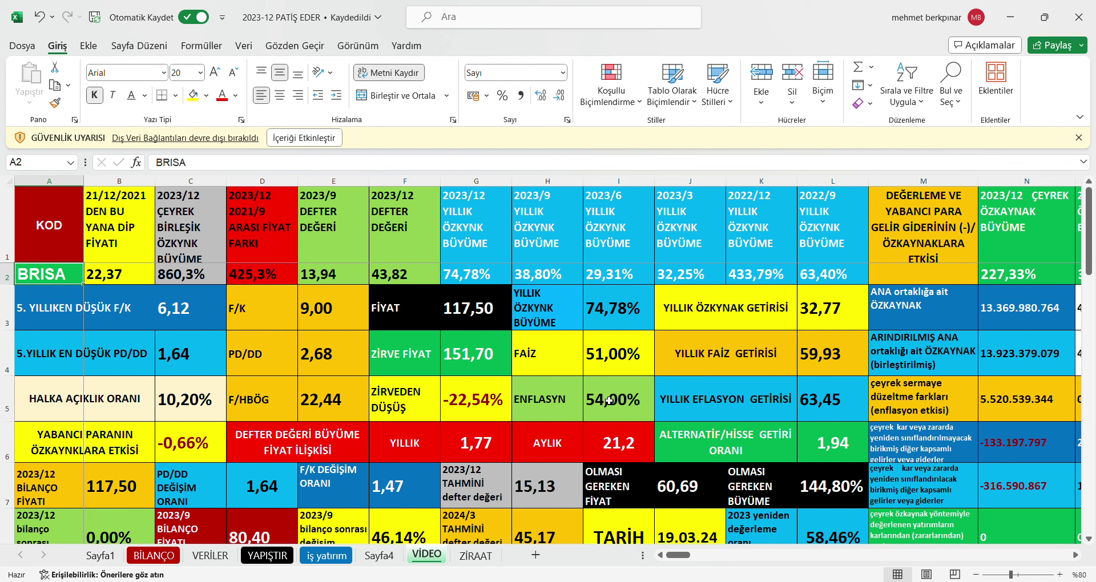
pyautogui.click(1078, 139)
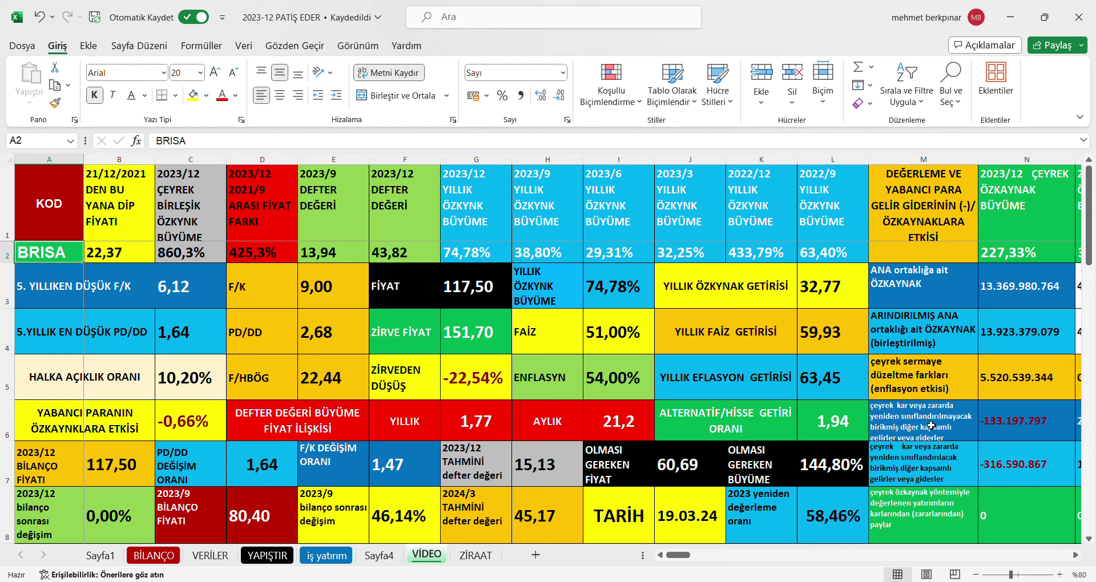
# Try the OLMASI GEREKEN BÜYÜME result from L7 as a pasted value in the 2023/12 annual equity growth cell G2, and undo it
pyautogui.click(826, 474)
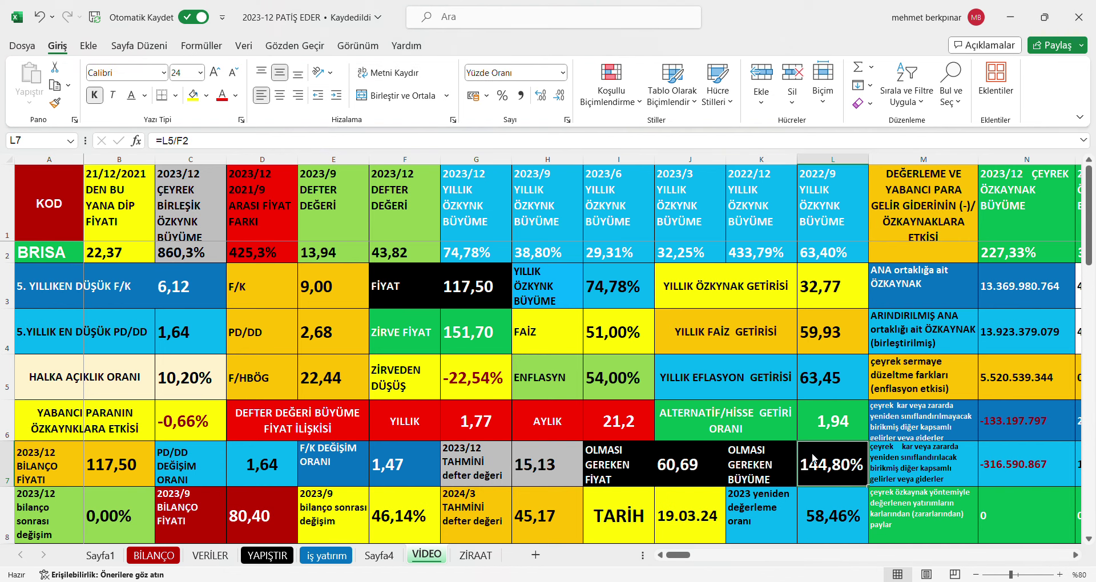
pyautogui.hotkey('ctrl', 'c')
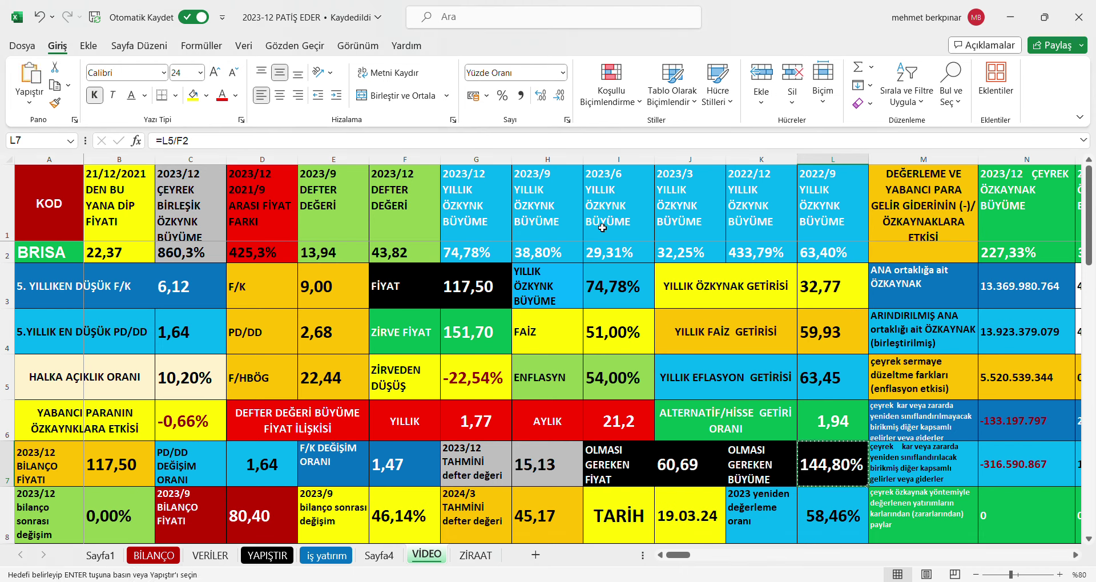
pyautogui.click(482, 256)
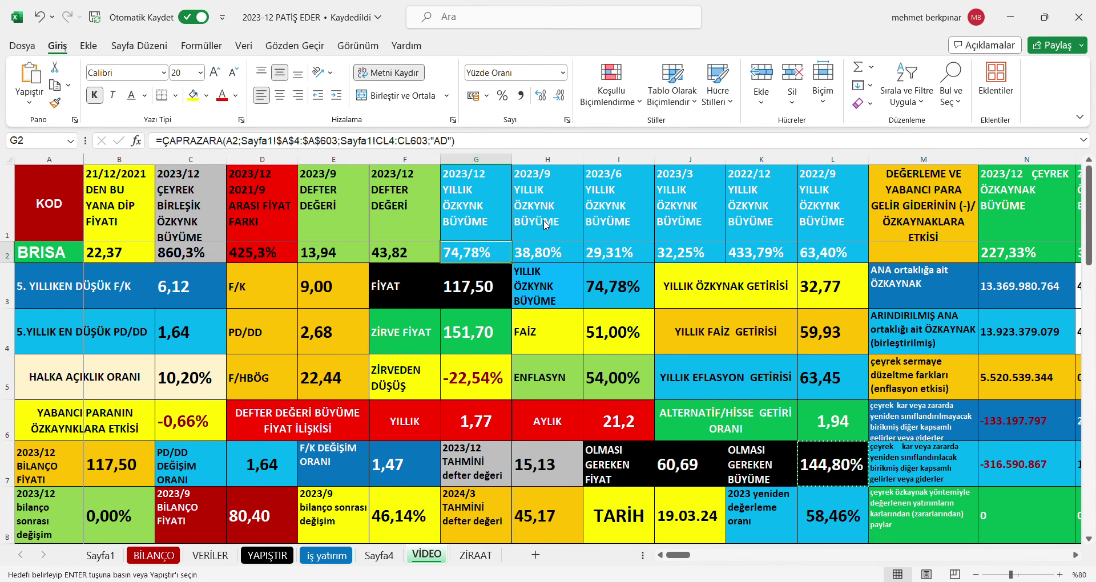
pyautogui.hotkey('ctrl', 'shift', 'v')
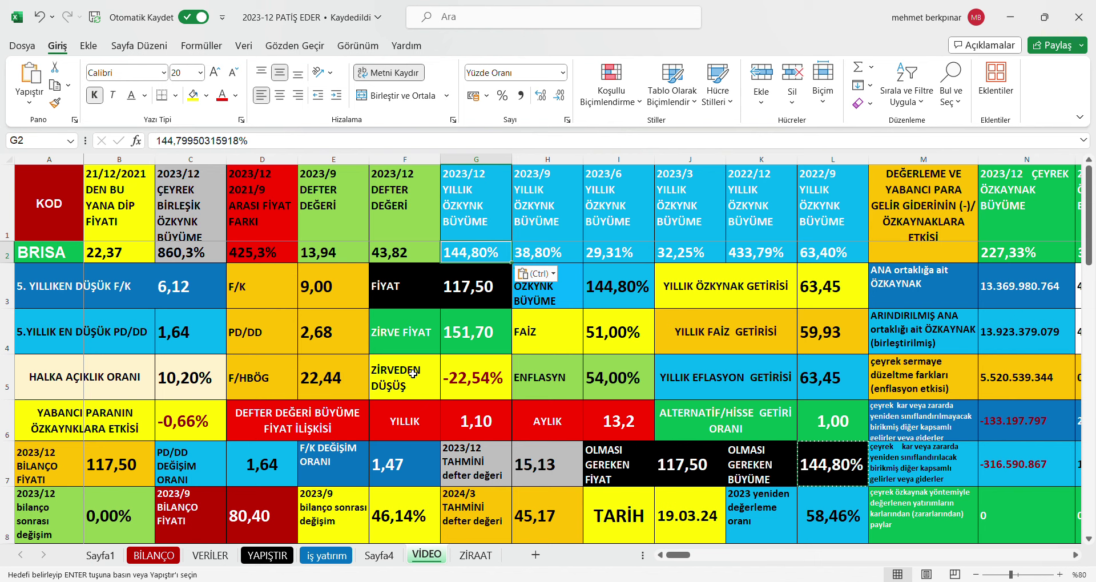
pyautogui.click(39, 17)
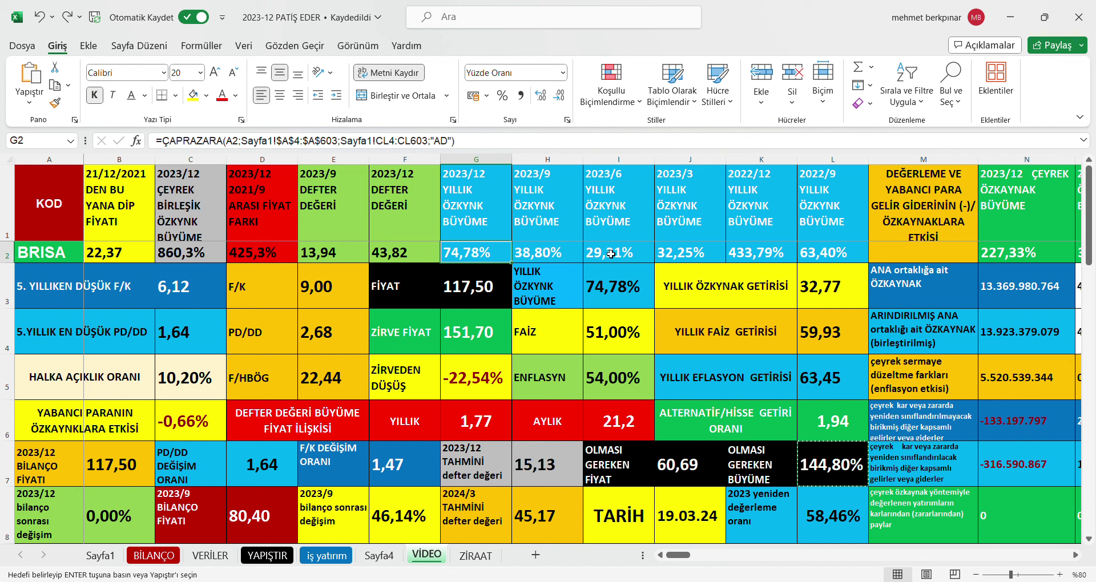
# Try the OLMASI GEREKEN FİYAT result from J7 as a pasted value in the FİYAT cell G3, and undo it
pyautogui.click(688, 469)
pyautogui.hotkey('ctrl', 'c')
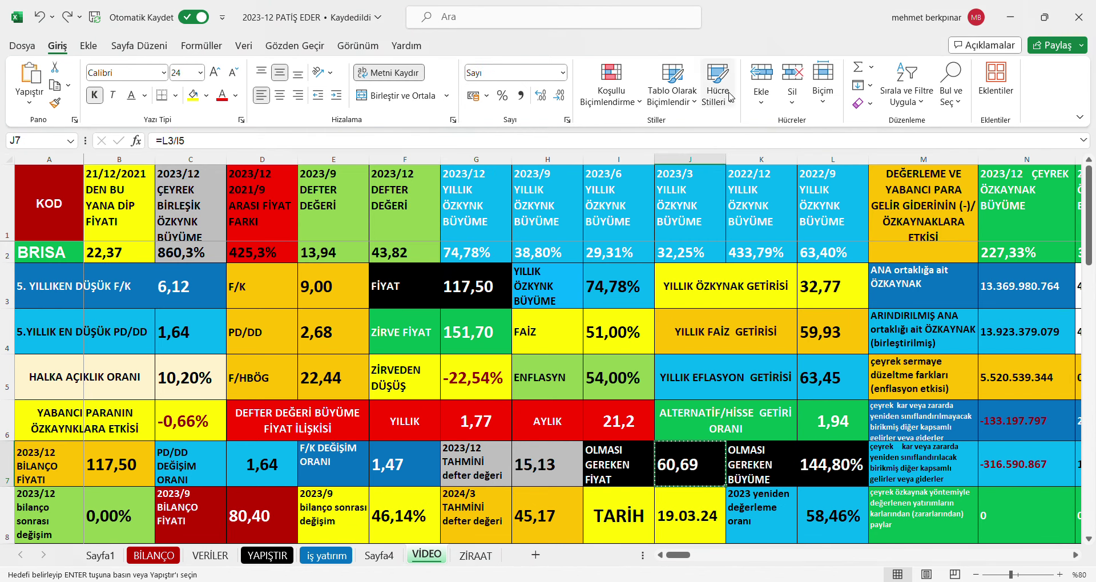
pyautogui.click(457, 287)
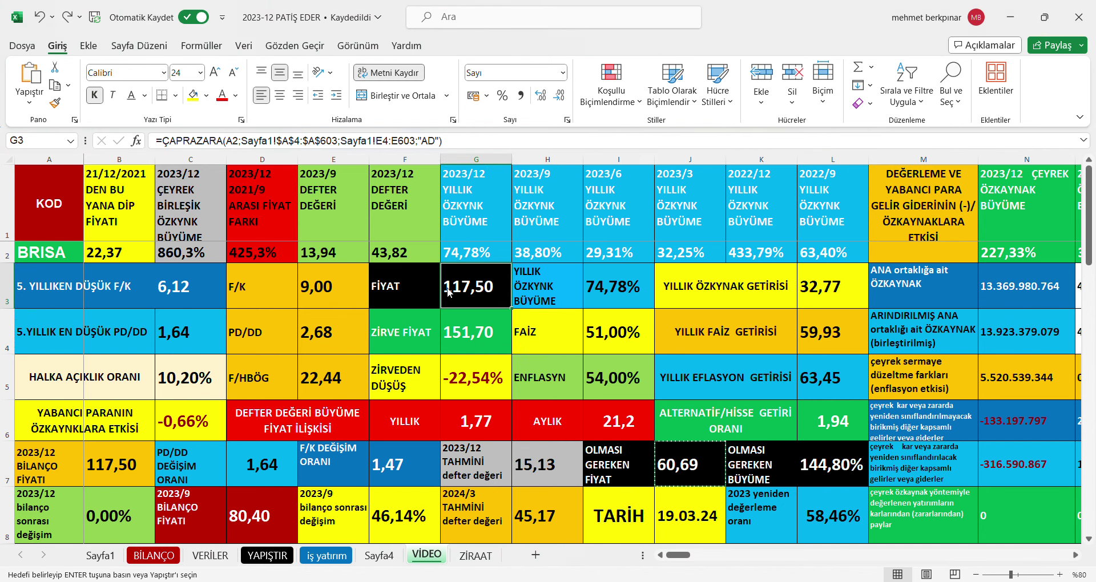
pyautogui.hotkey('ctrl', 'shift', 'v')
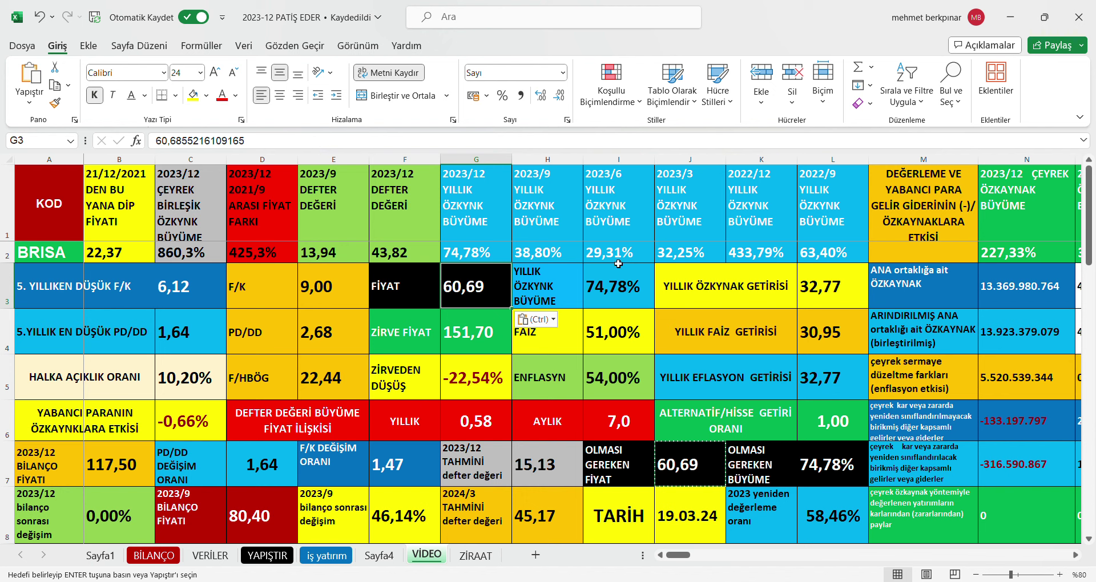
pyautogui.click(38, 17)
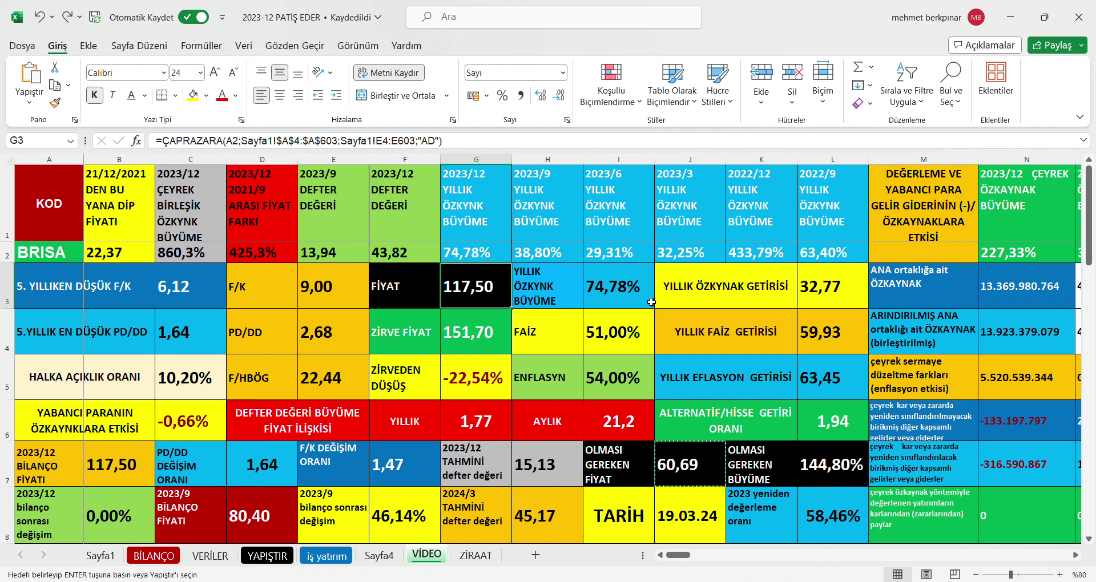
# Close the 2023-12 PATİŞ EDER workbook
pyautogui.click(1078, 15)
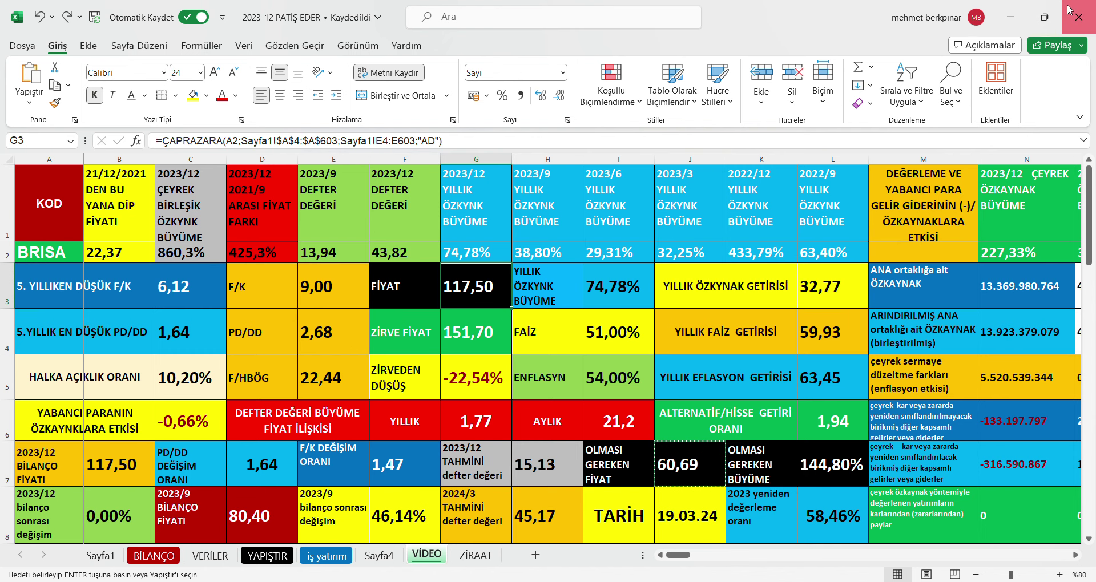